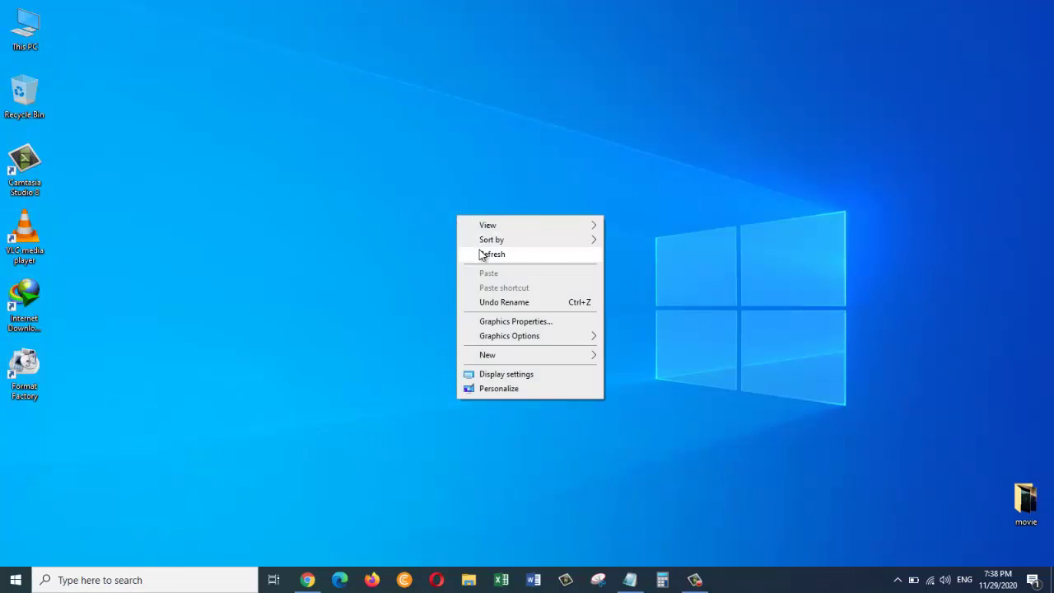
- Refresh the desktop from its right-click menu
click(481, 255)
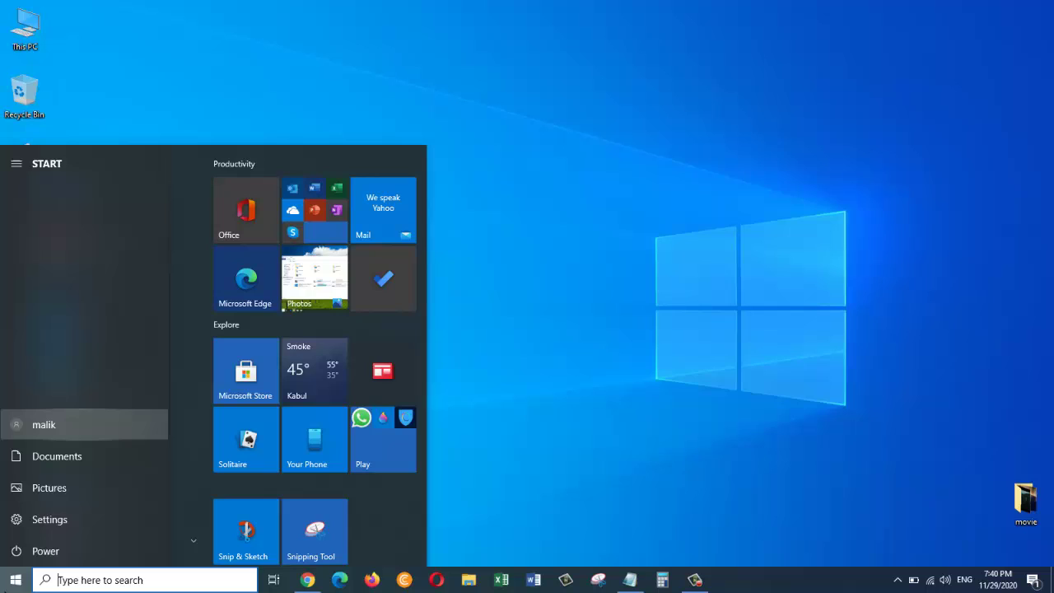
- From the Start menu, search for 'control panel' to find the Control Panel app
click(43, 424)
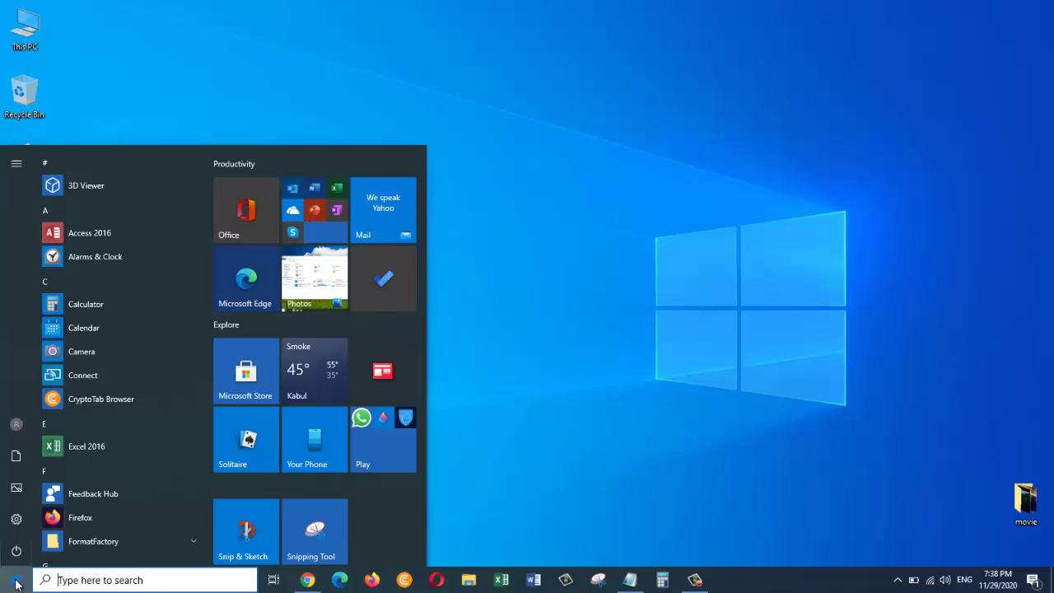
text(contr)
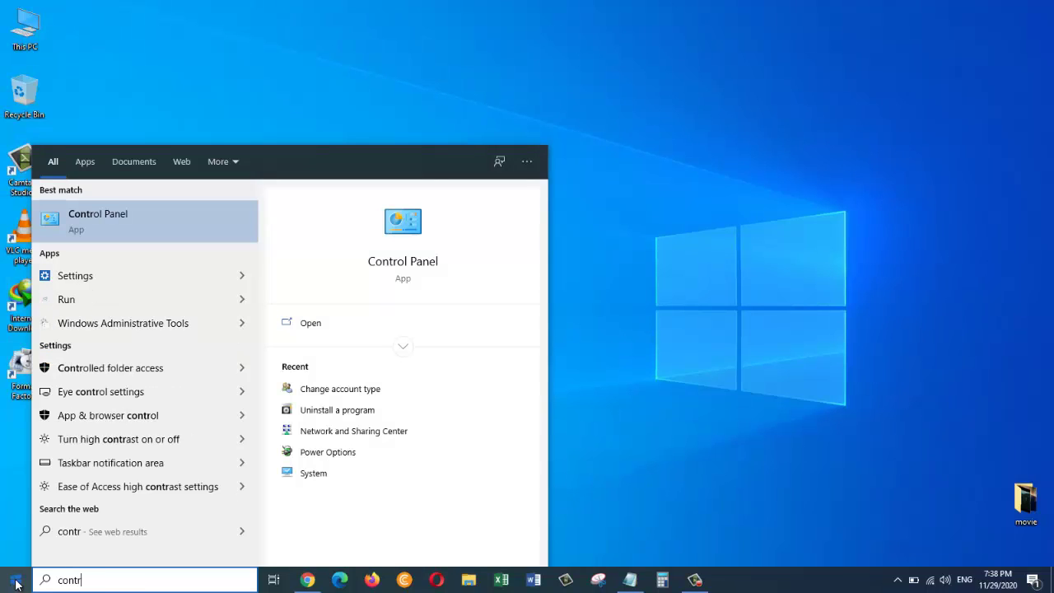
text(ol pane)
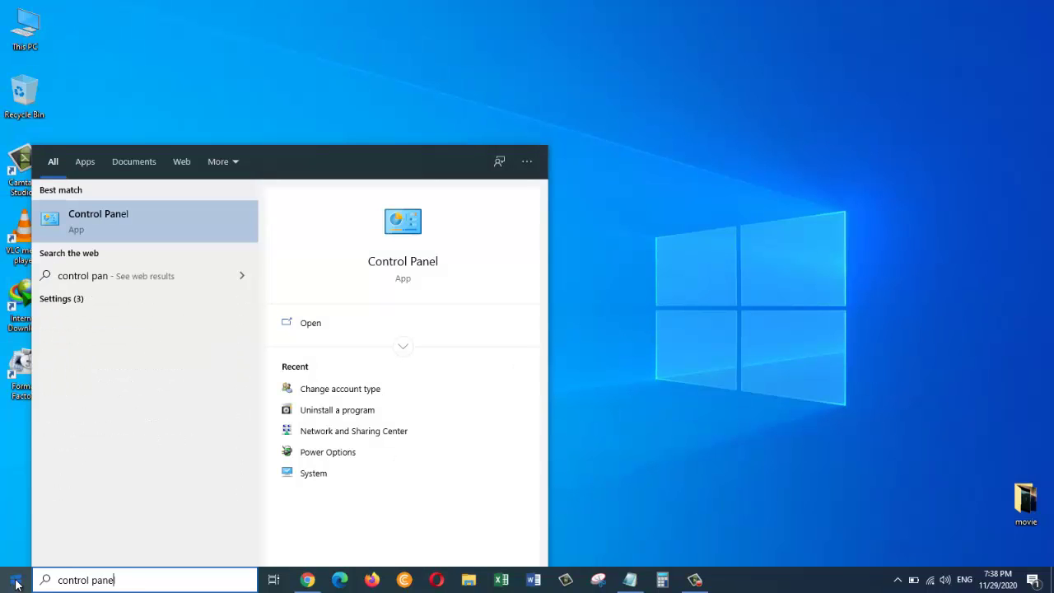
text(l)
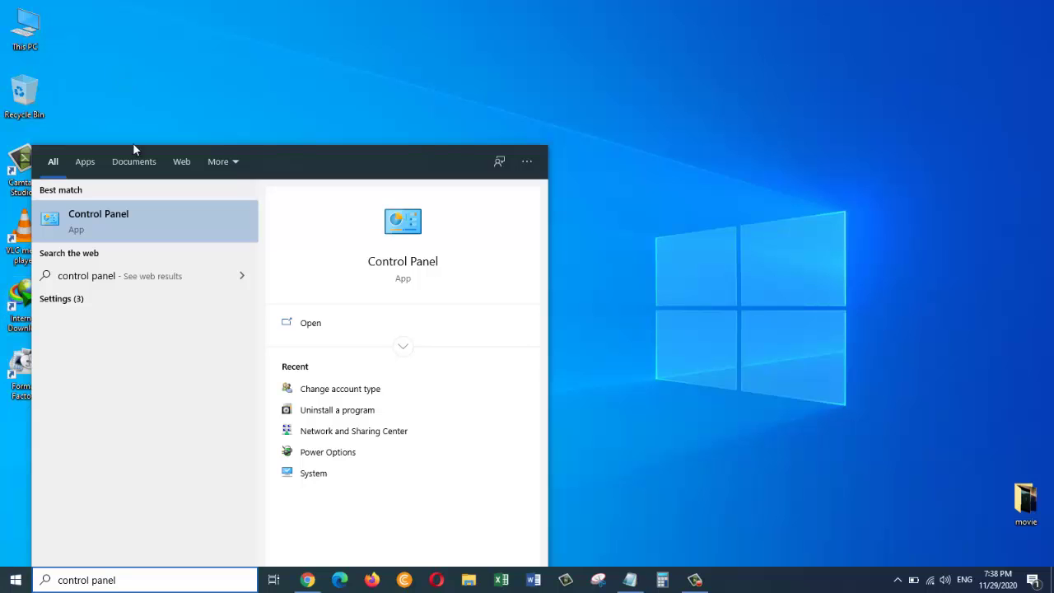
- Open Control Panel and keep its View by setting on Category
click(145, 223)
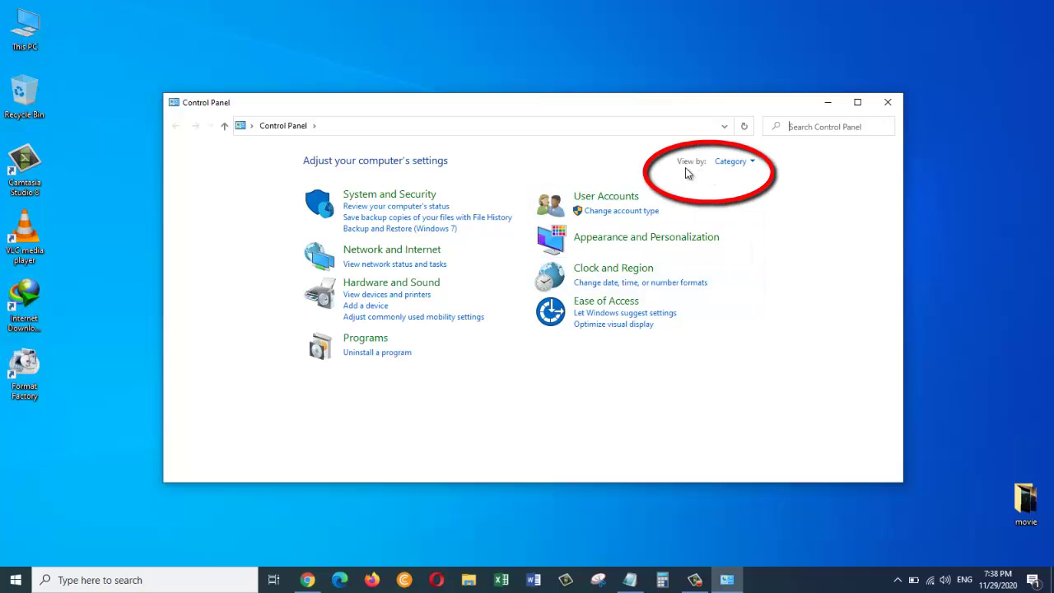
click(751, 163)
click(746, 178)
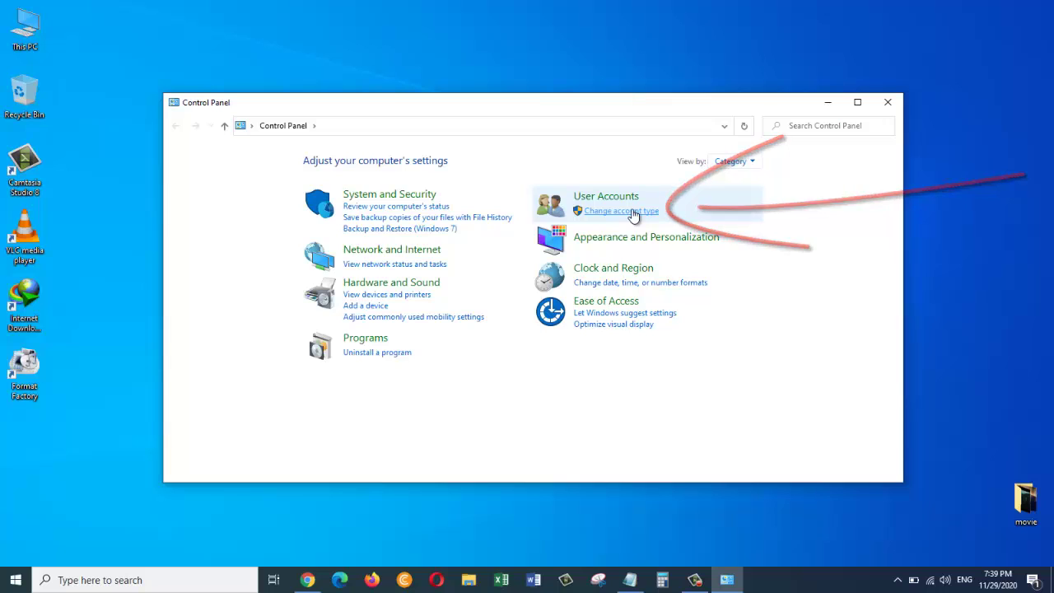
- Go to Change account type under User Accounts and select the local user account
click(635, 213)
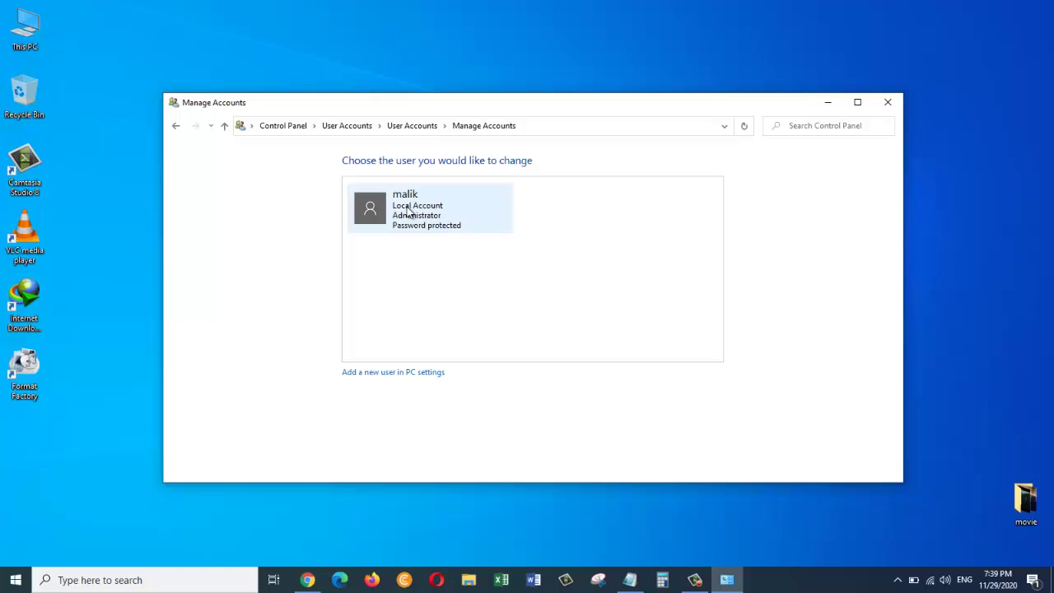
click(407, 211)
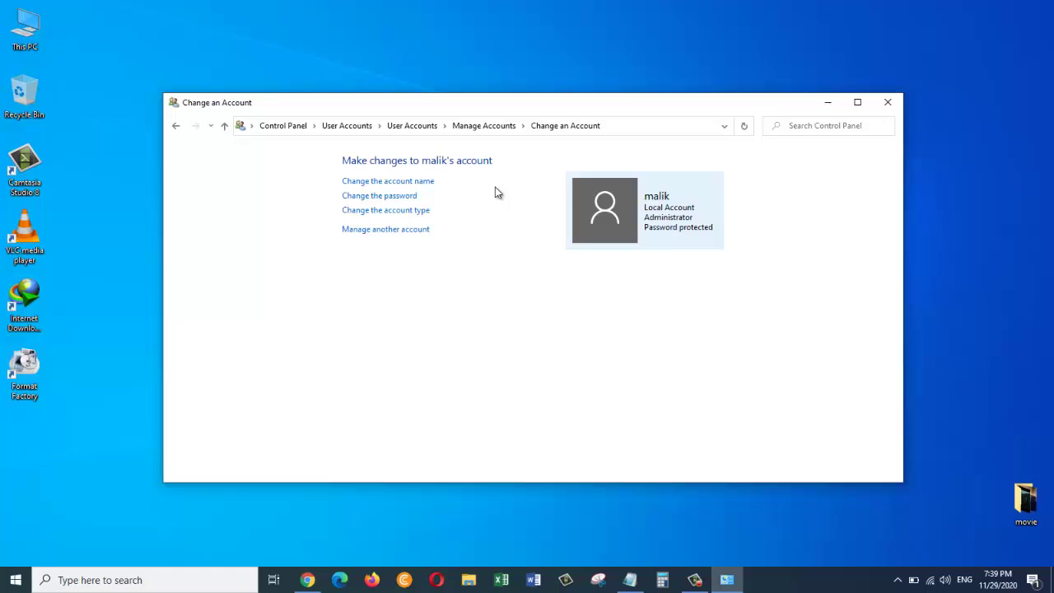
- Change the account name to the user's new full name and apply it
click(422, 188)
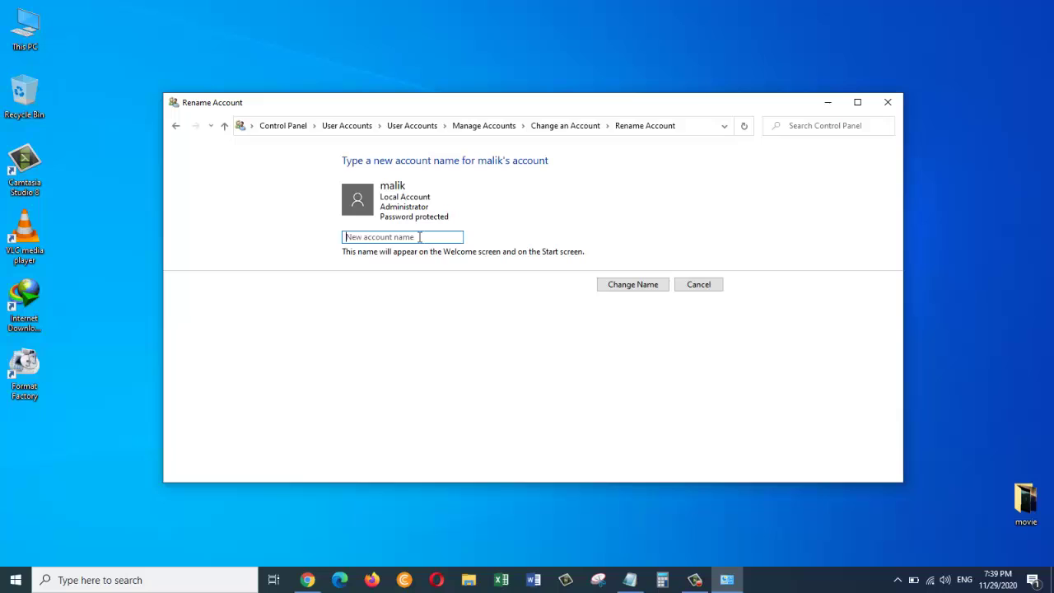
click(635, 288)
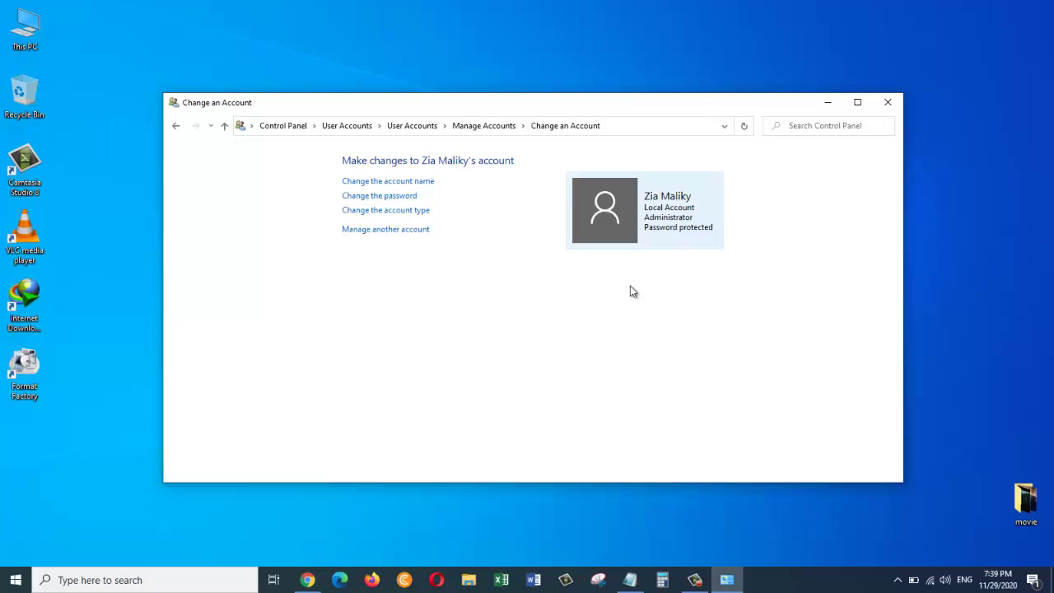
- Close Control Panel and sign out of the account from the Start menu
click(887, 107)
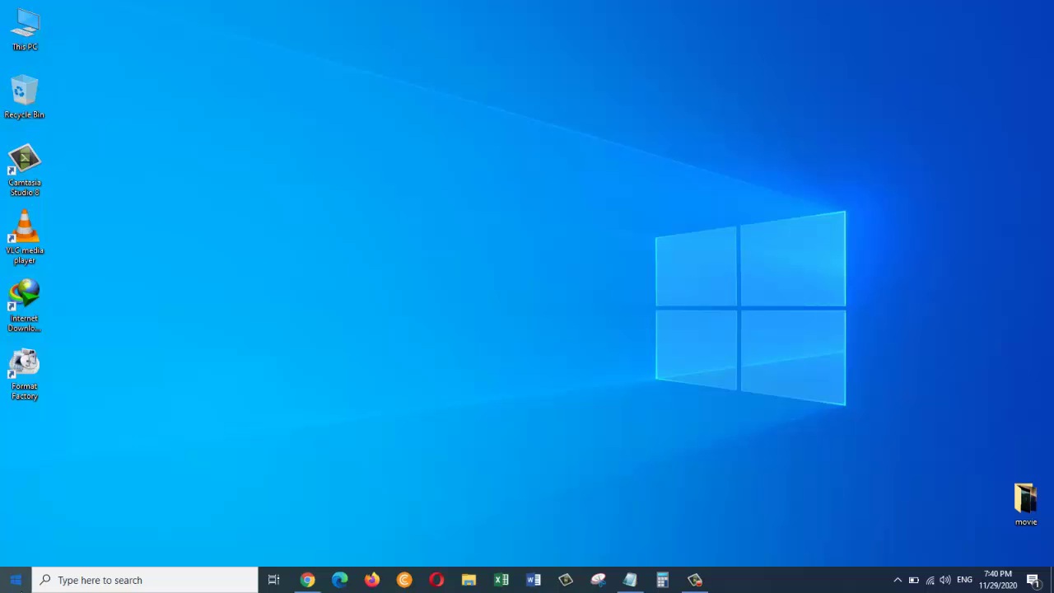
click(15, 580)
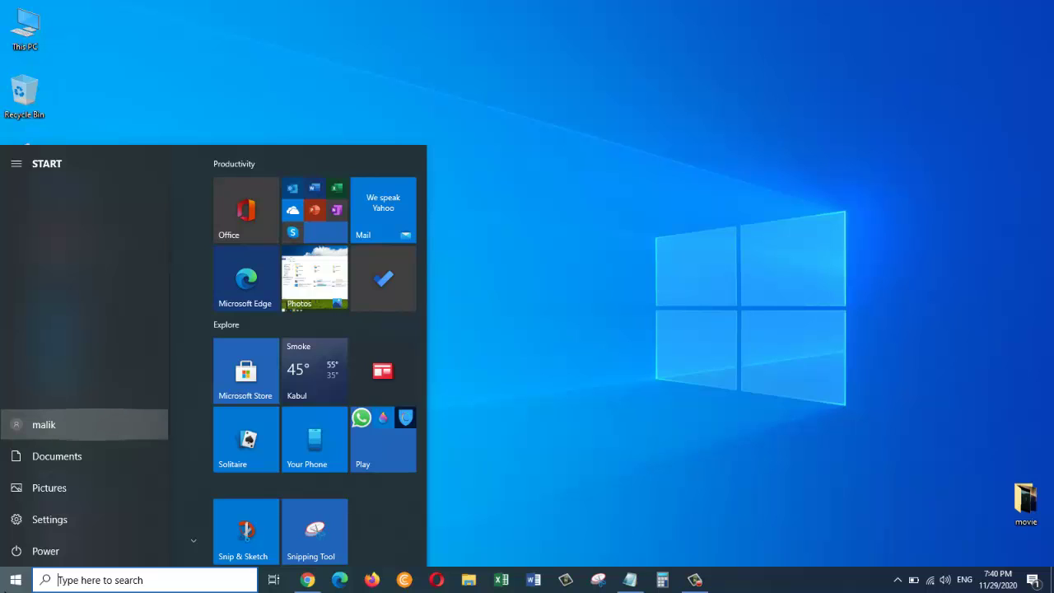
click(43, 425)
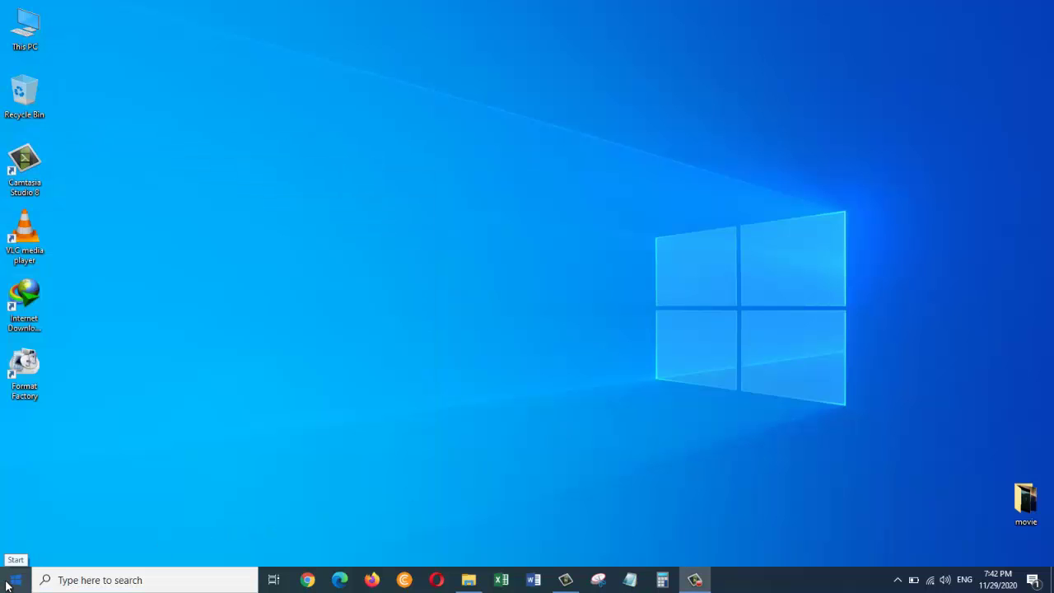
click(8, 583)
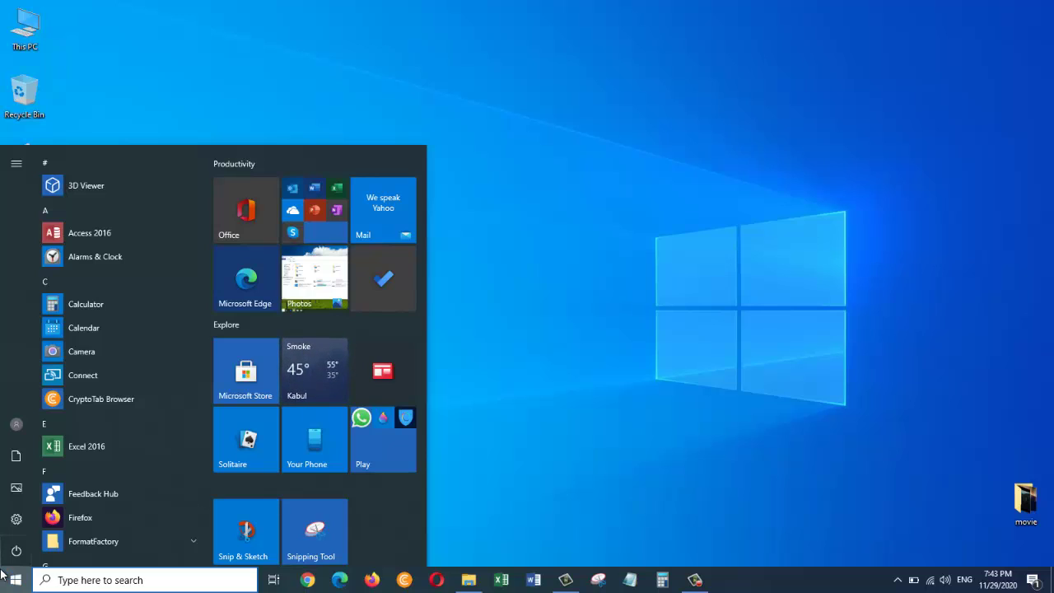
mouse_move(83, 425)
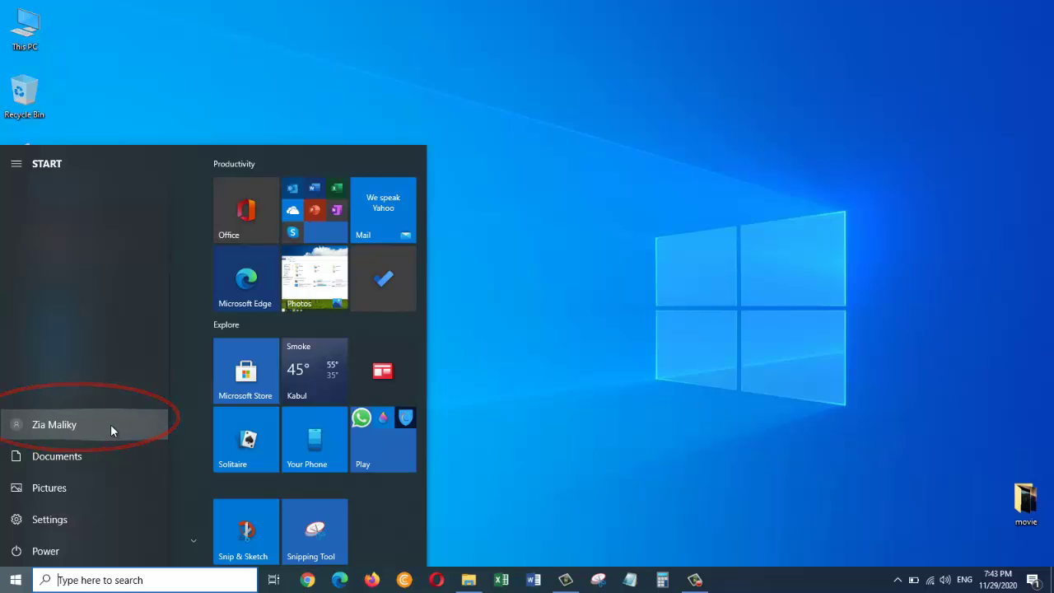
click(745, 295)
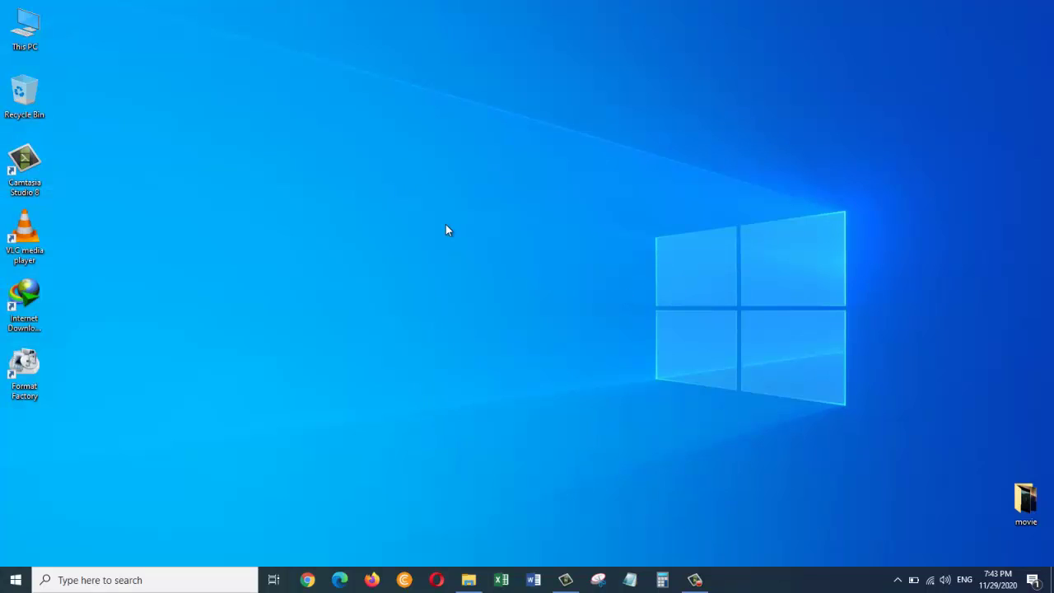